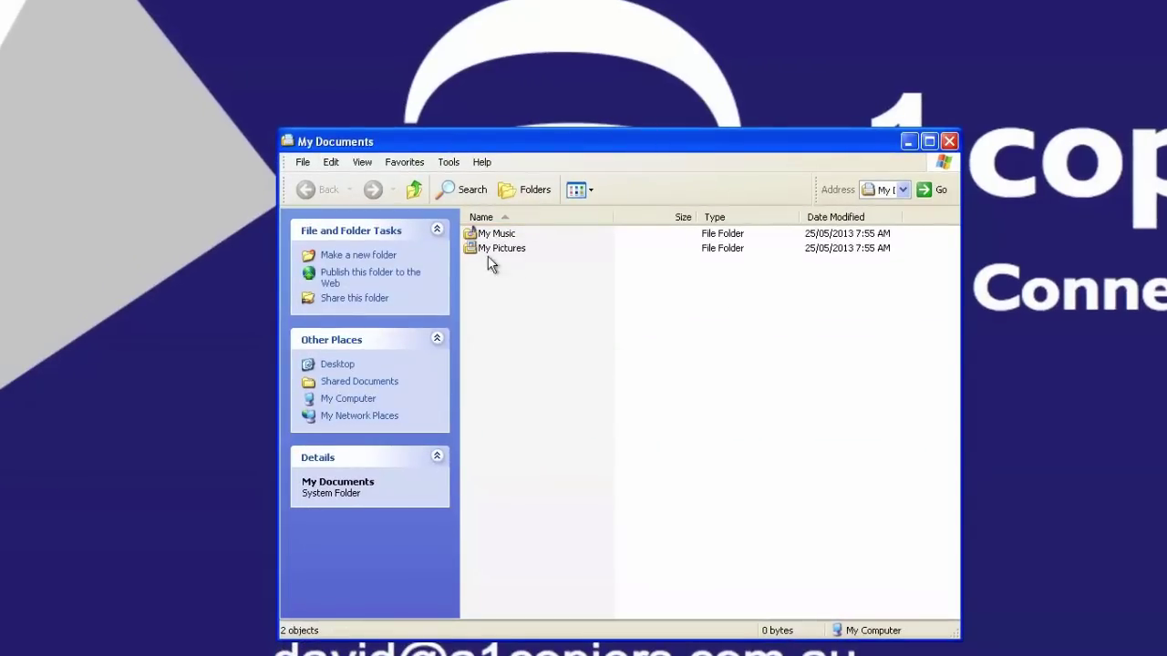
Create a new folder in My Documents named 'scanned docs', correcting the mistyped name
{"action": "left_click", "coordinate": [303, 162]}
{"action": "mouse_move", "coordinate": [328, 180]}
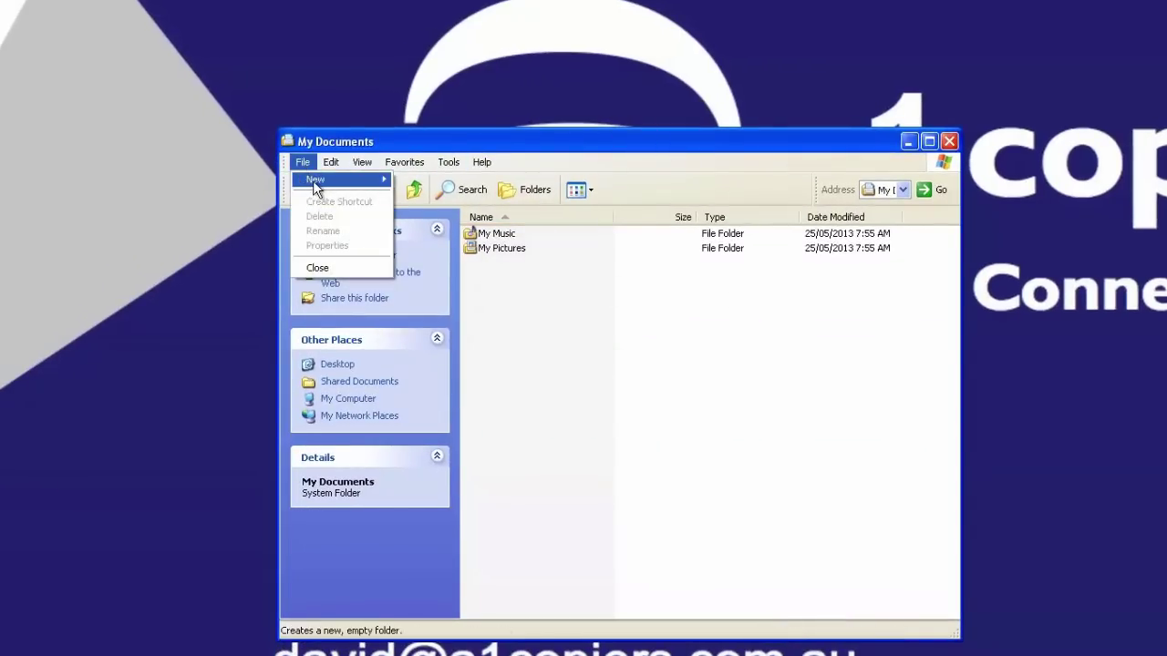
{"action": "left_click", "coordinate": [429, 181]}
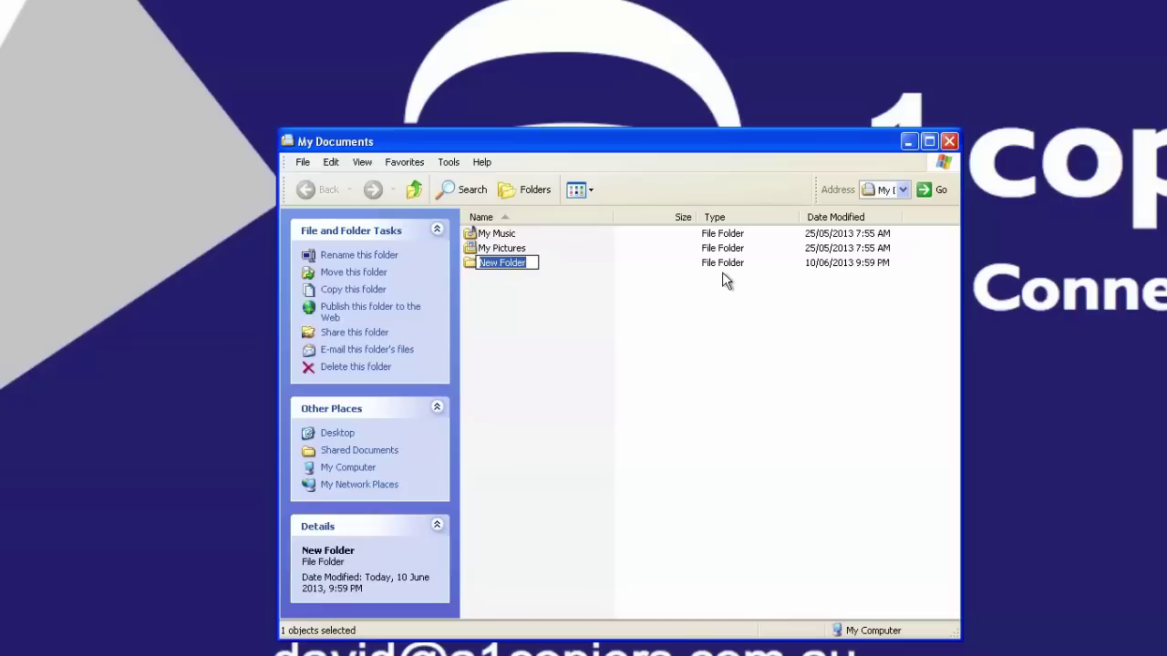
{"action": "type", "text": "scanned"}
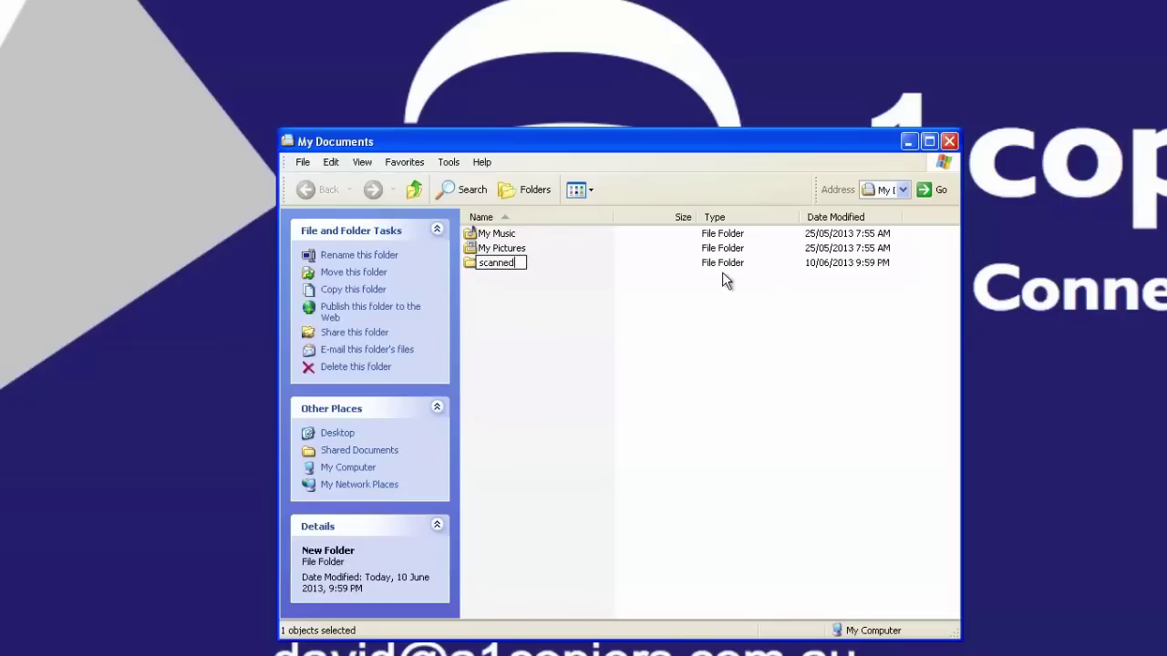
{"action": "type", "text": " odcs"}
{"action": "key", "text": "BackSpace"}
{"action": "key", "text": "BackSpace"}
{"action": "key", "text": "BackSpace"}
{"action": "key", "text": "BackSpace"}
{"action": "type", "text": "doc"}
Share the 'scanned docs' folder on the network and allow network users to change its files
{"action": "right_click", "coordinate": [472, 274]}
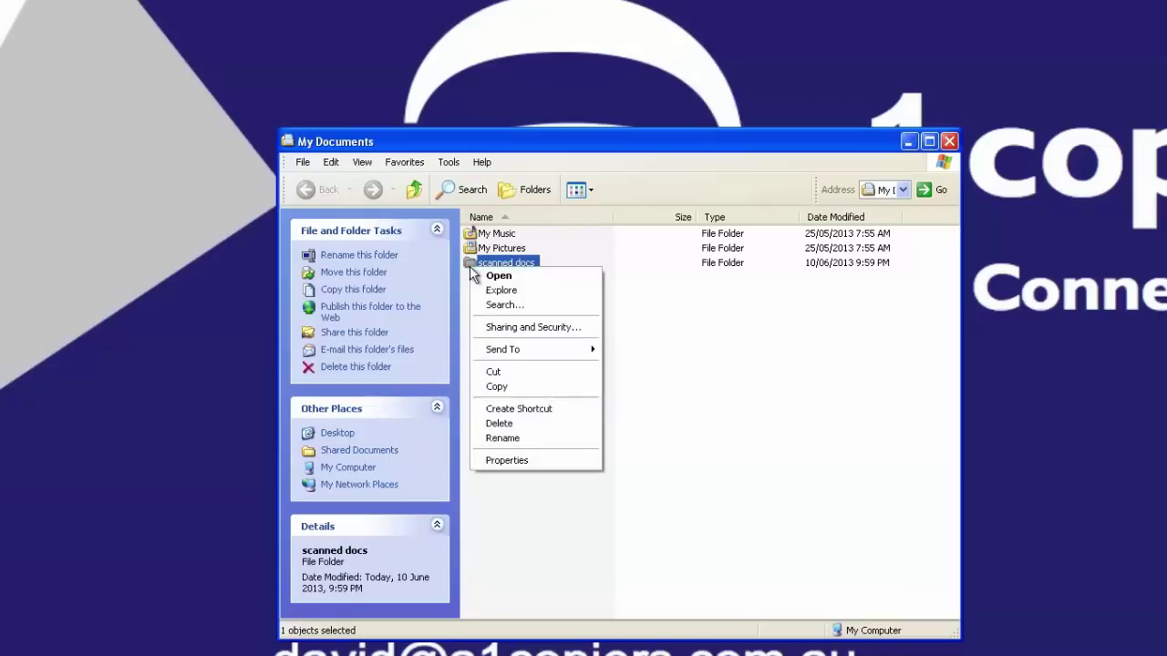
{"action": "left_click", "coordinate": [553, 341]}
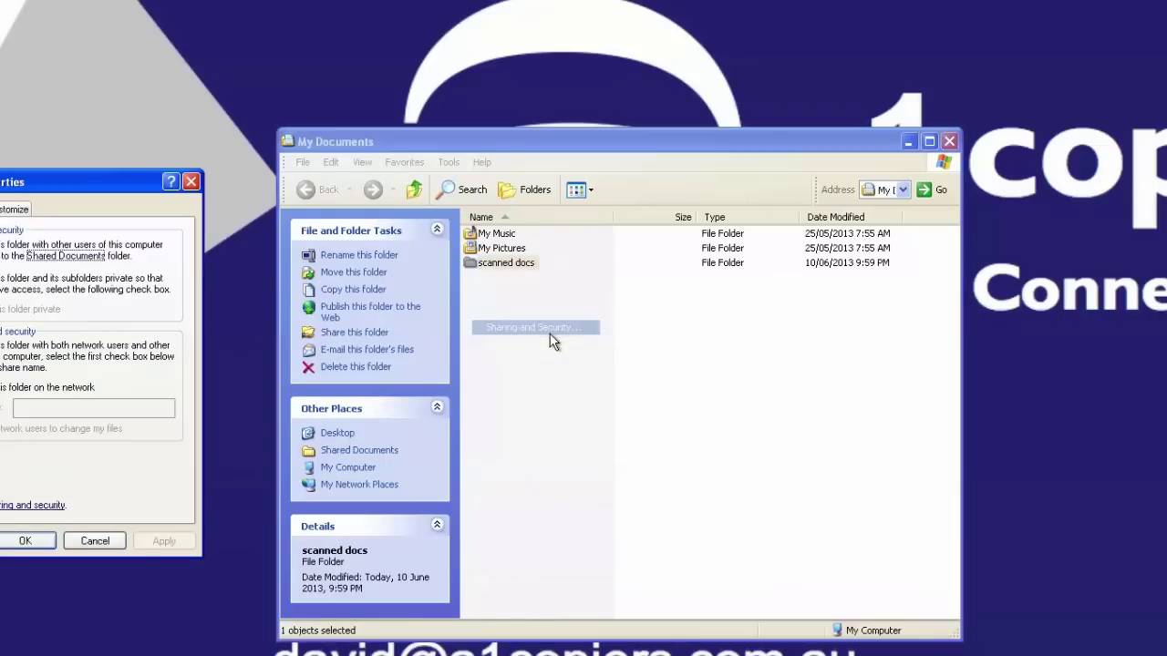
{"action": "left_click_drag", "start_coordinate": [89, 187], "coordinate": [924, 258]}
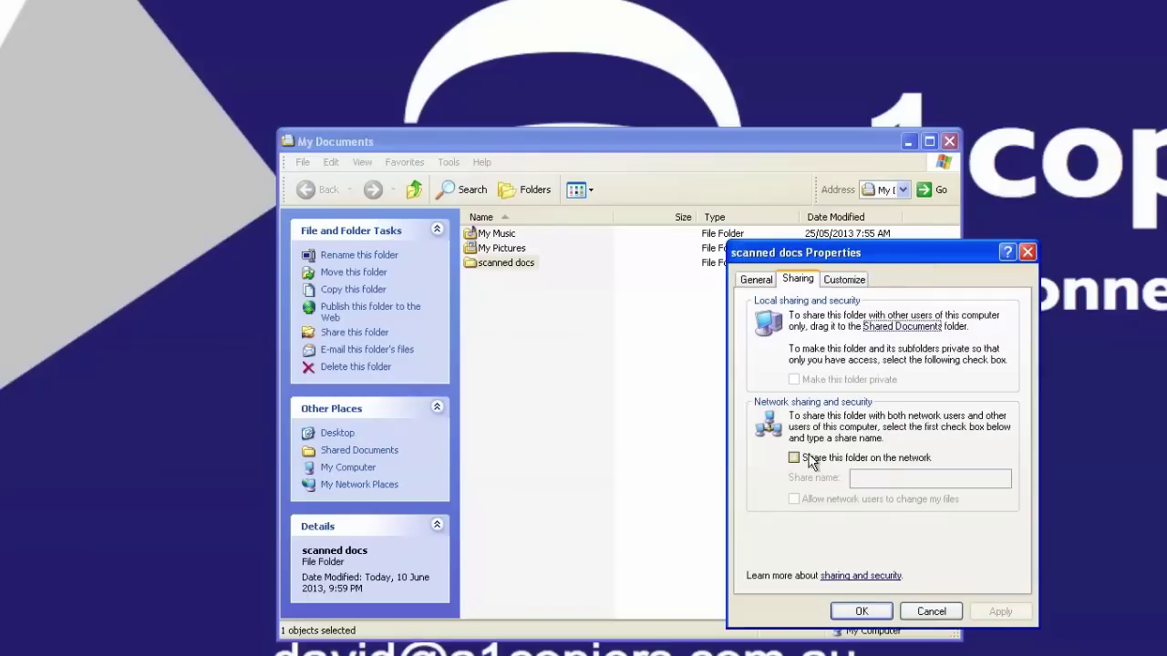
{"action": "left_click", "coordinate": [793, 457]}
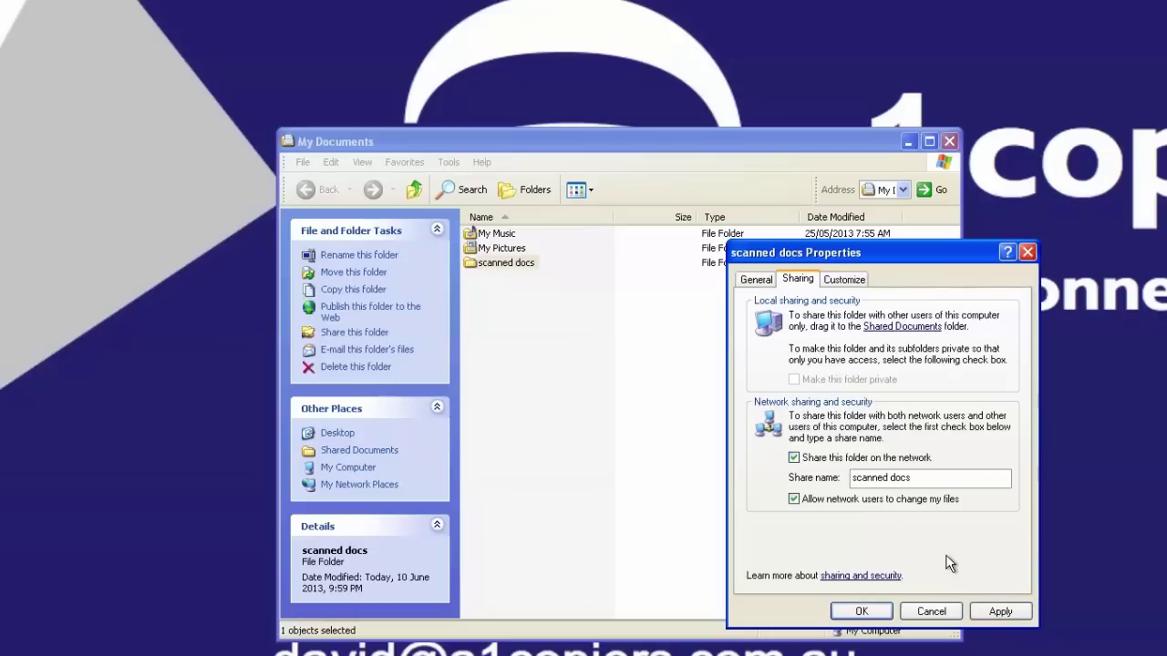
{"action": "left_click", "coordinate": [1001, 612]}
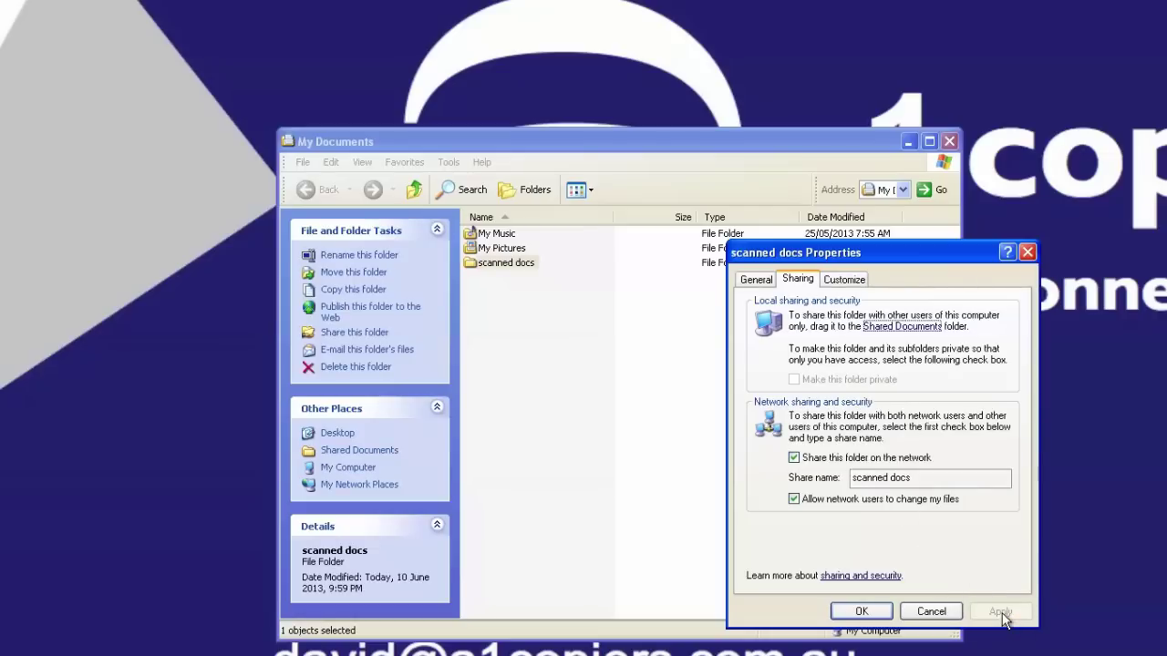
{"action": "left_click", "coordinate": [866, 613]}
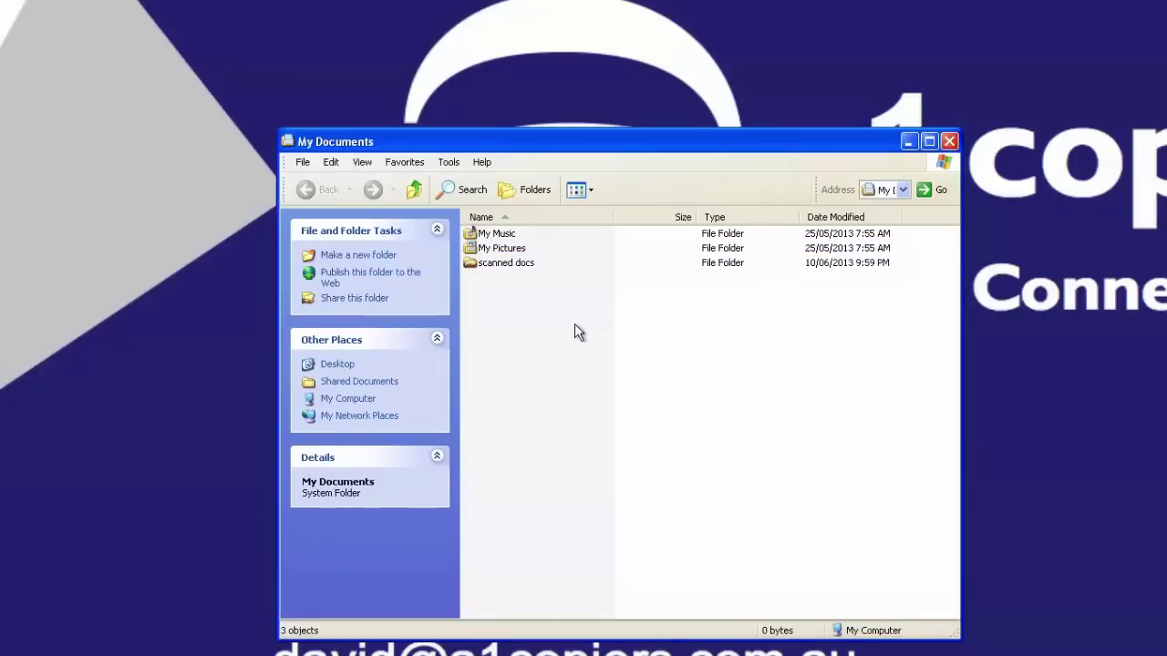
Browse Internet Explorer to the copier's Web Image Monitor at 192.168.0.150
{"action": "left_click", "coordinate": [512, 193]}
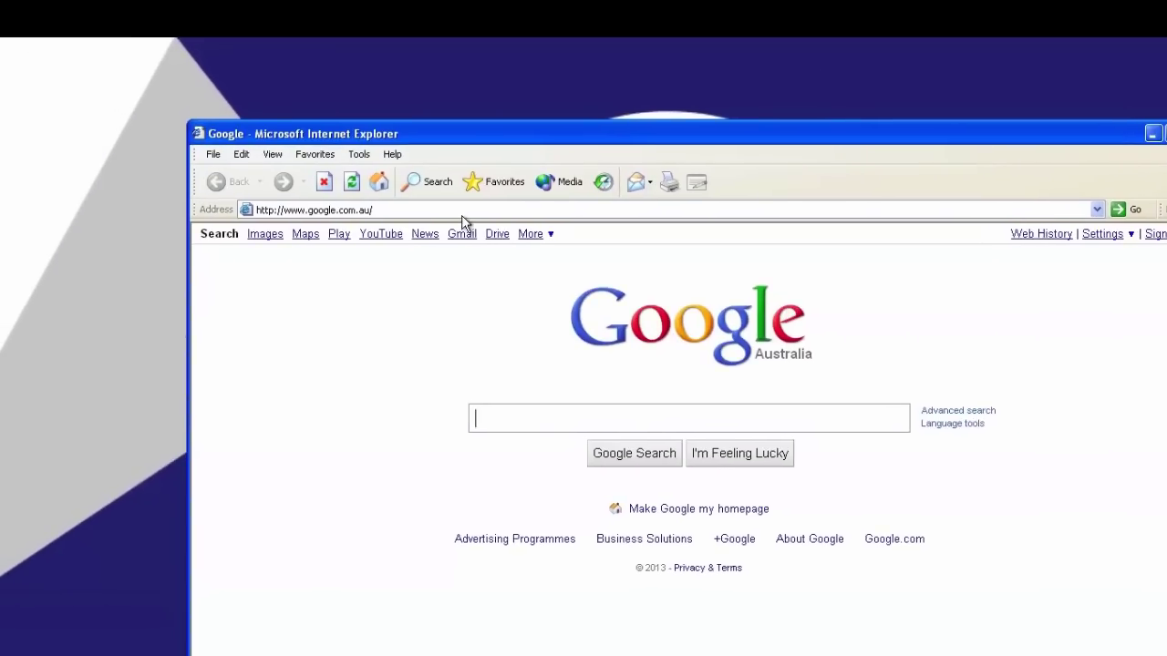
{"action": "left_click", "coordinate": [461, 211]}
{"action": "type", "text": "192."}
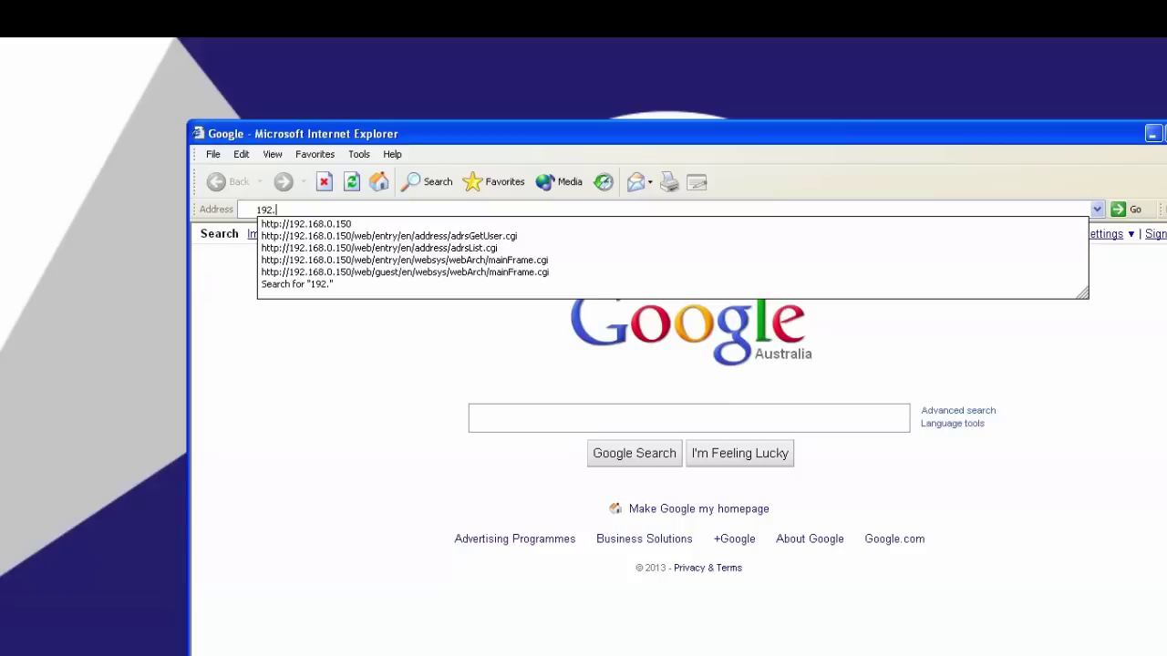
{"action": "type", "text": "168.0.15"}
{"action": "type", "text": "0"}
{"action": "key", "text": "Return"}
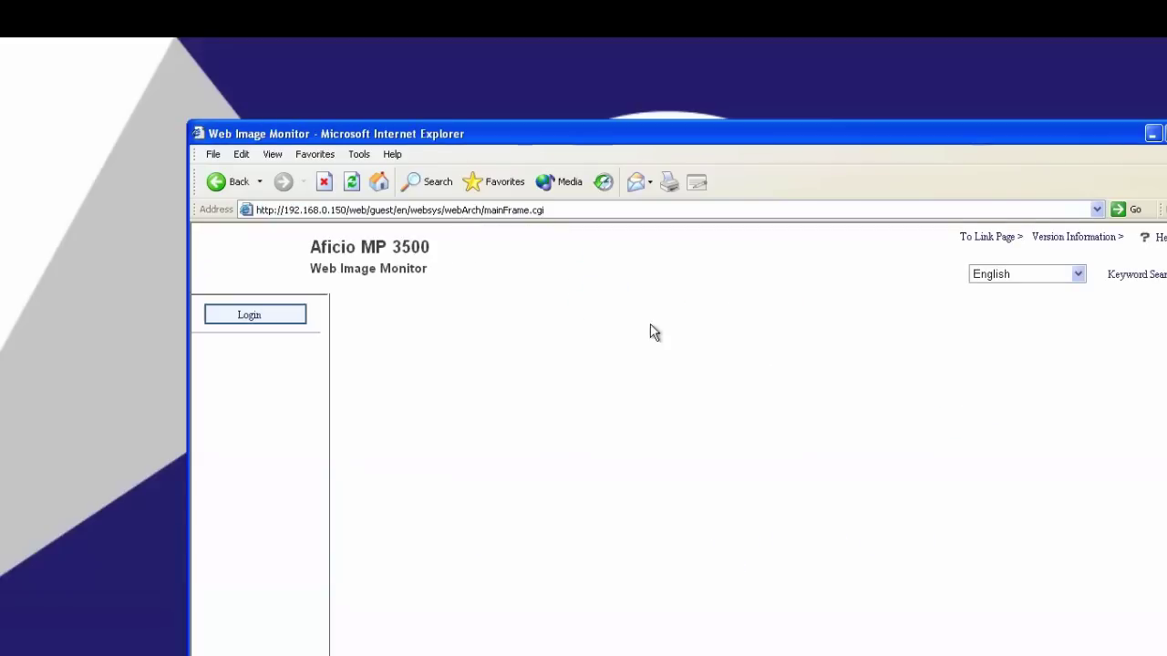
Log in to the Aficio MP 3500 Web Image Monitor as Machine Administrator
{"action": "left_click", "coordinate": [251, 317]}
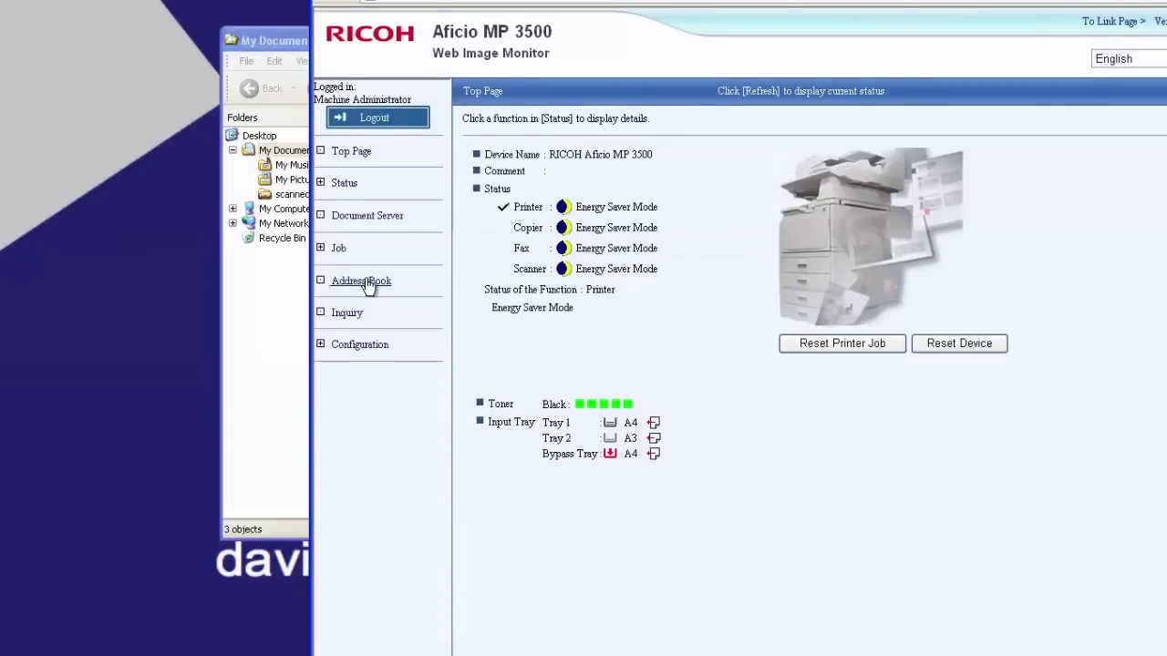
Open the Address Book, add a new user and start filling in its Name
{"action": "left_click", "coordinate": [368, 281]}
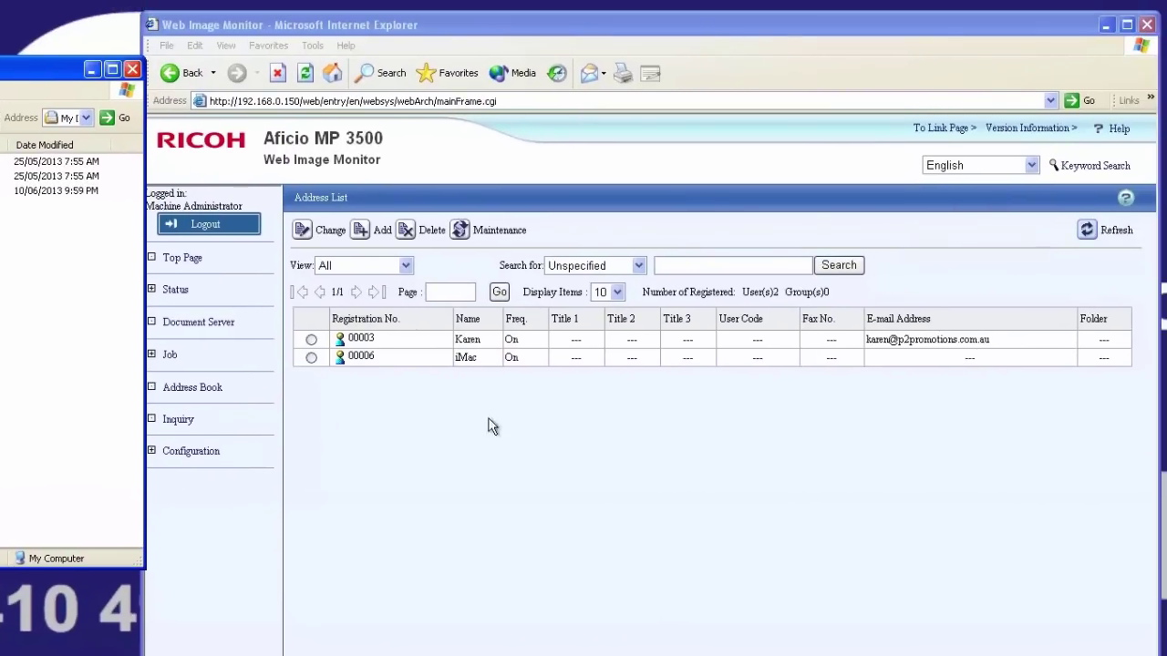
{"action": "left_click", "coordinate": [369, 230]}
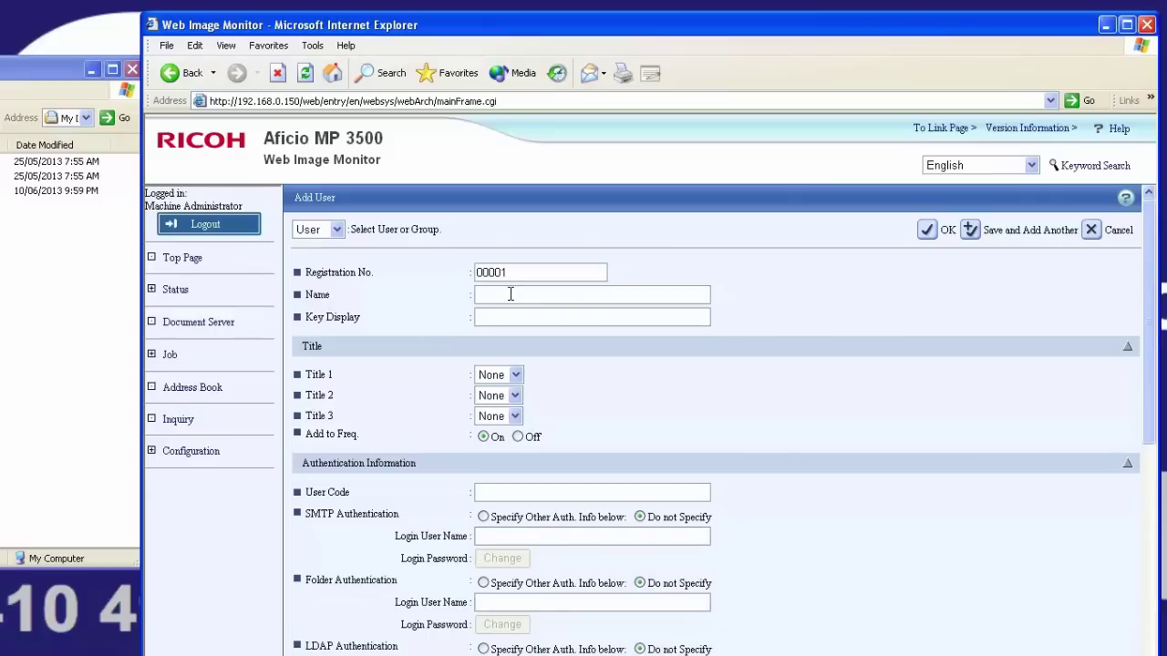
{"action": "left_click", "coordinate": [510, 294]}
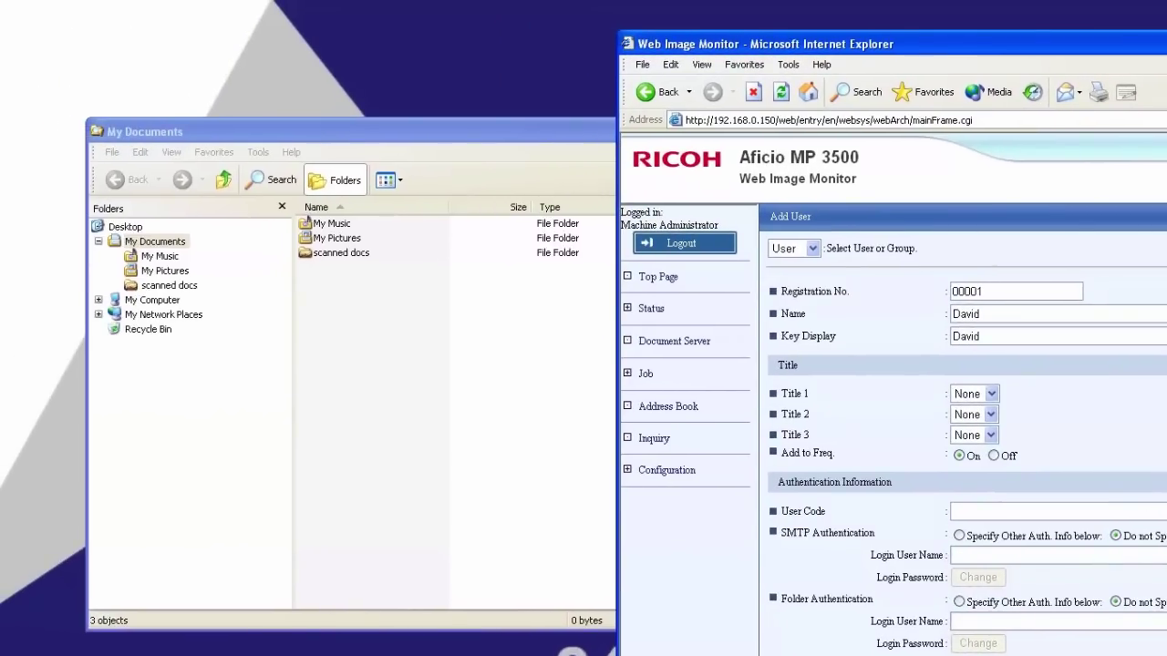
Bring the Explorer window forward and expand My Network Places down to the Workgroup
{"action": "scroll", "coordinate": [1159, 623], "scroll_direction": "down", "scroll_amount": 10}
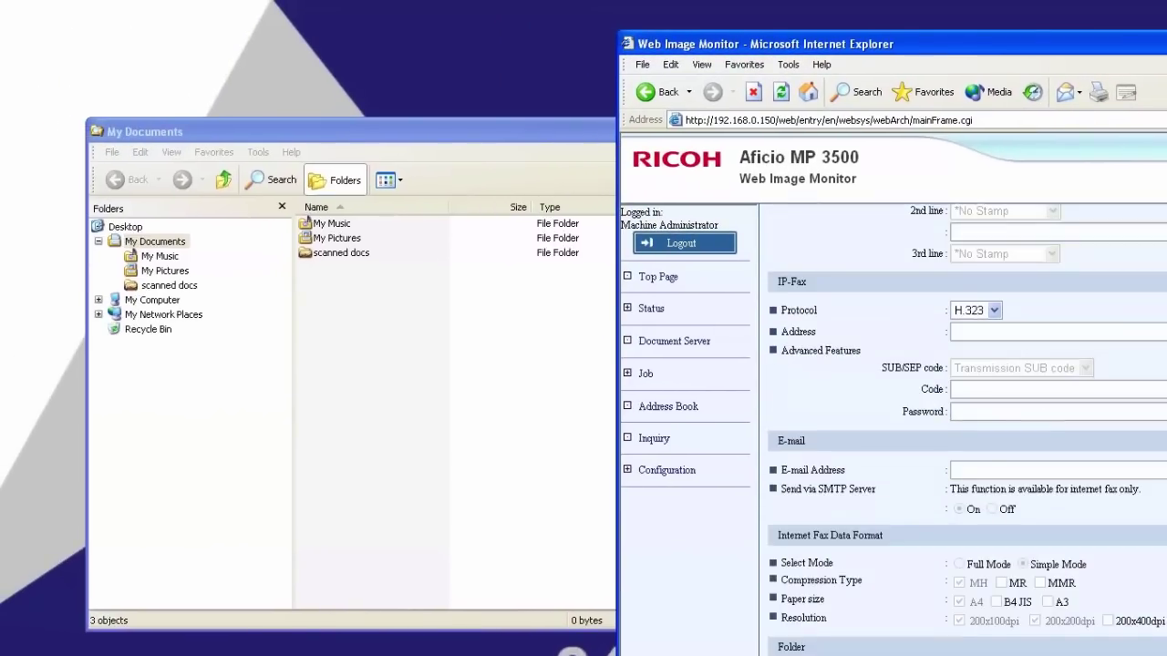
{"action": "scroll", "coordinate": [1160, 623], "scroll_direction": "up", "scroll_amount": 5}
{"action": "scroll", "coordinate": [1159, 623], "scroll_direction": "up", "scroll_amount": 5}
{"action": "scroll", "coordinate": [1160, 623], "scroll_direction": "down", "scroll_amount": 10}
{"action": "left_click", "coordinate": [321, 539]}
{"action": "left_click_drag", "start_coordinate": [377, 130], "coordinate": [446, 124]}
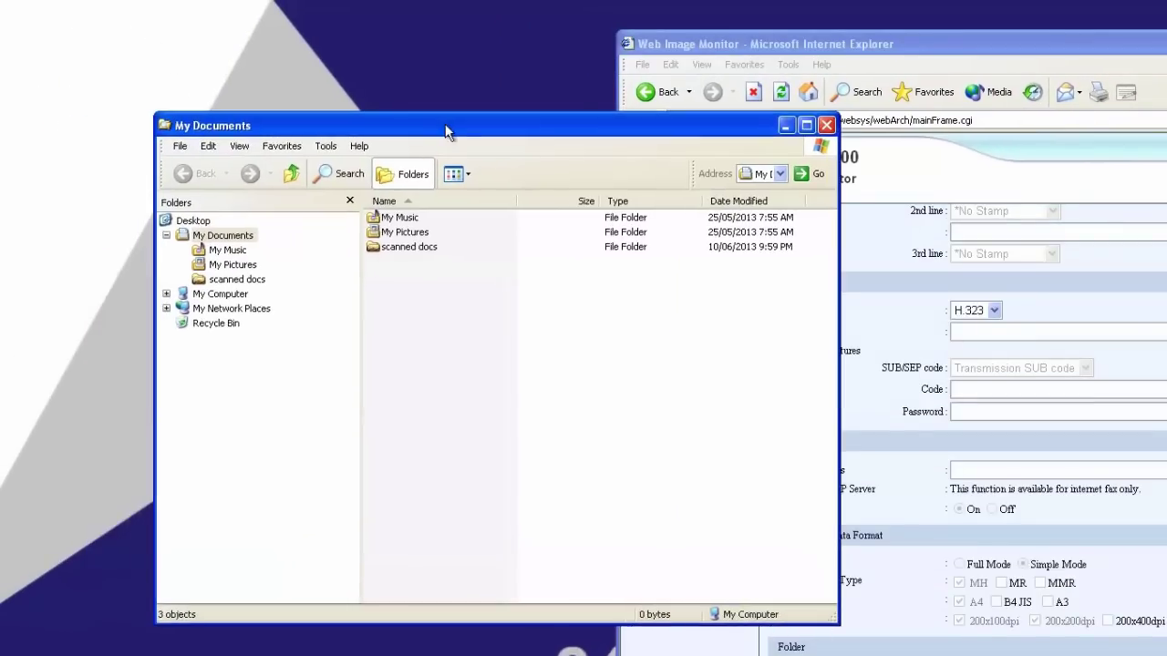
{"action": "left_click", "coordinate": [166, 308]}
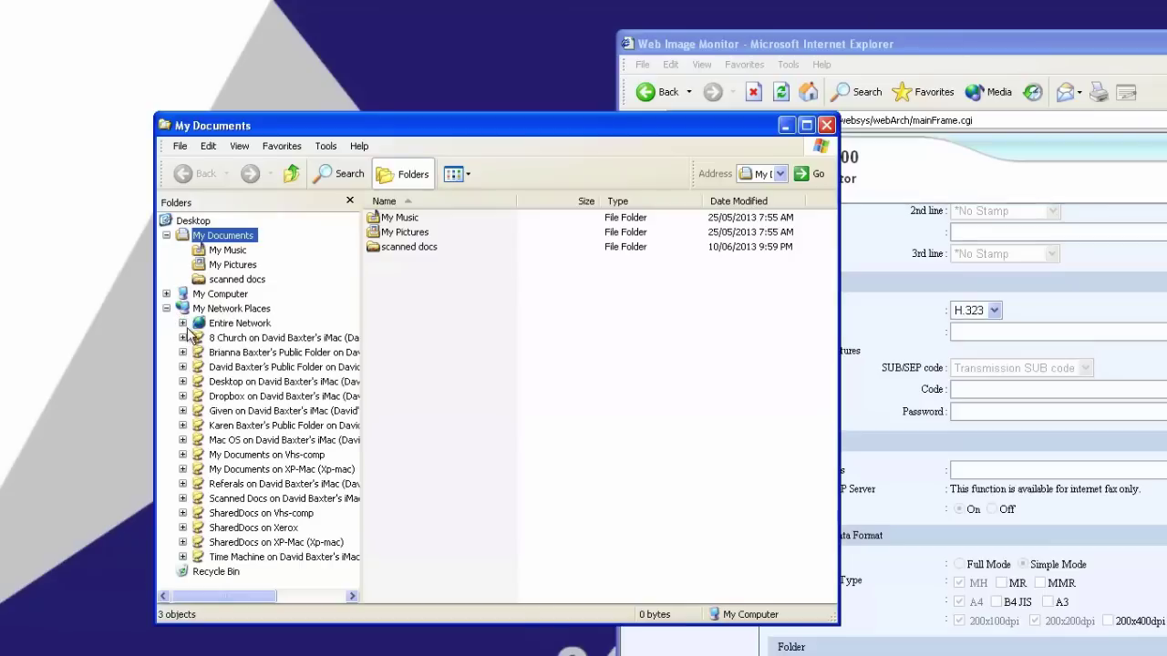
{"action": "left_click", "coordinate": [182, 323]}
{"action": "left_click", "coordinate": [199, 352]}
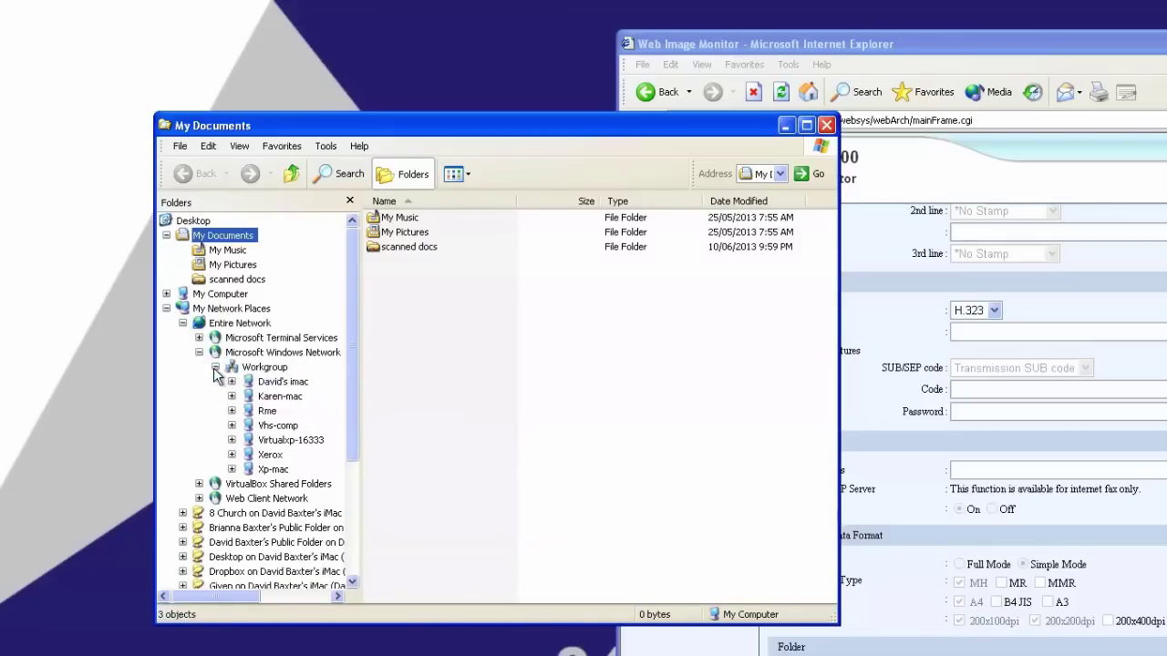
Open the scanned docs share on Xerox and select its \\Xerox\scanned docs address
{"action": "left_click", "coordinate": [233, 455]}
{"action": "left_click", "coordinate": [284, 470]}
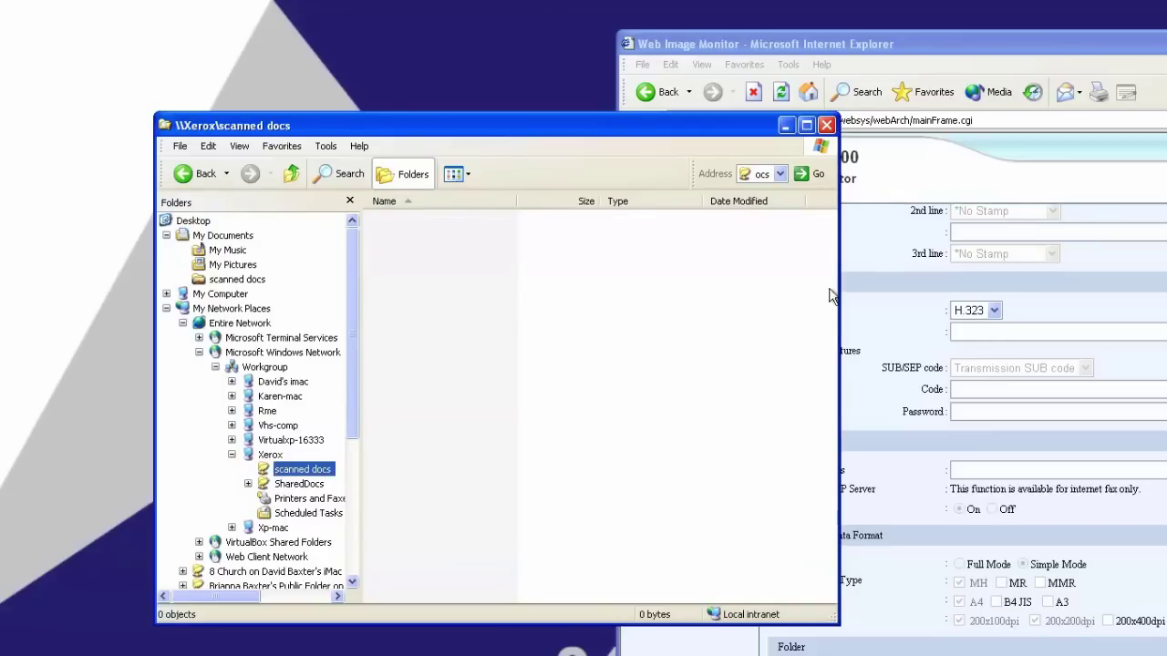
{"action": "left_click_drag", "start_coordinate": [838, 235], "coordinate": [1165, 236]}
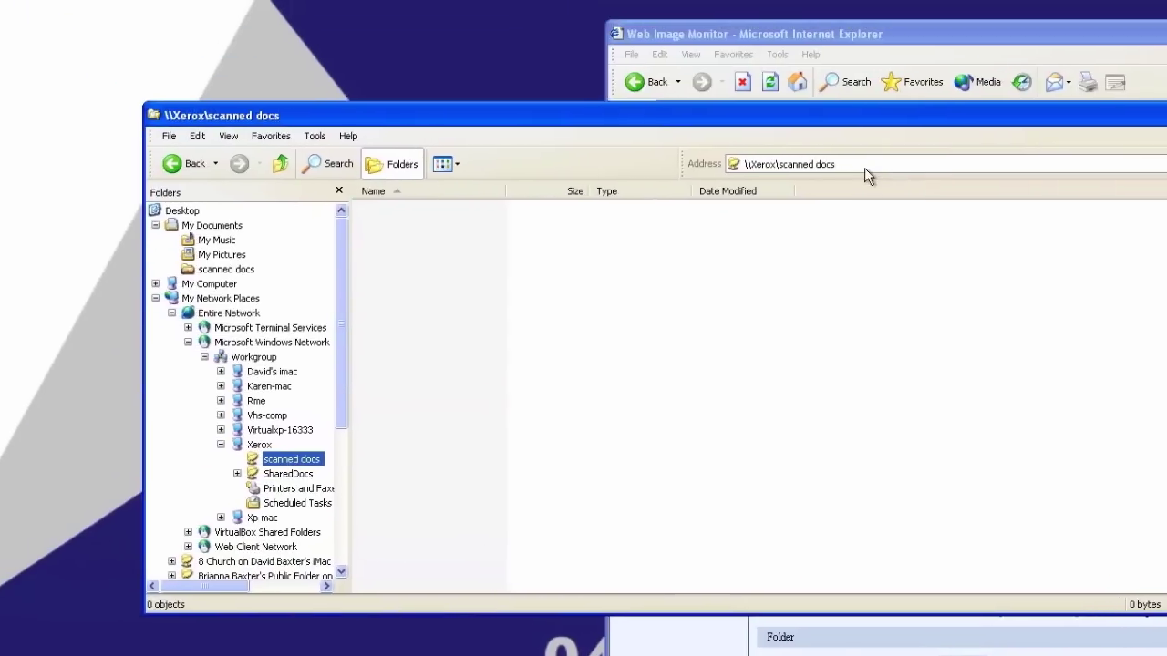
{"action": "left_click", "coordinate": [875, 172]}
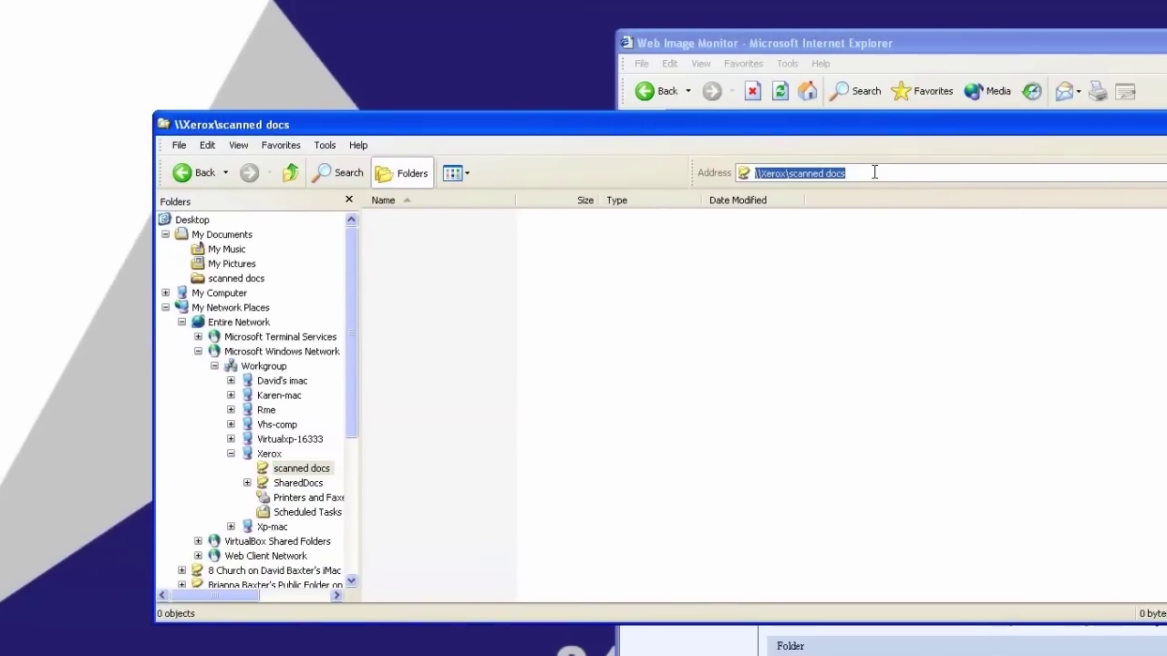
Paste \\Xerox\scanned docs into the new user's SMB Folder Path field
{"action": "key", "text": "alt+Tab"}
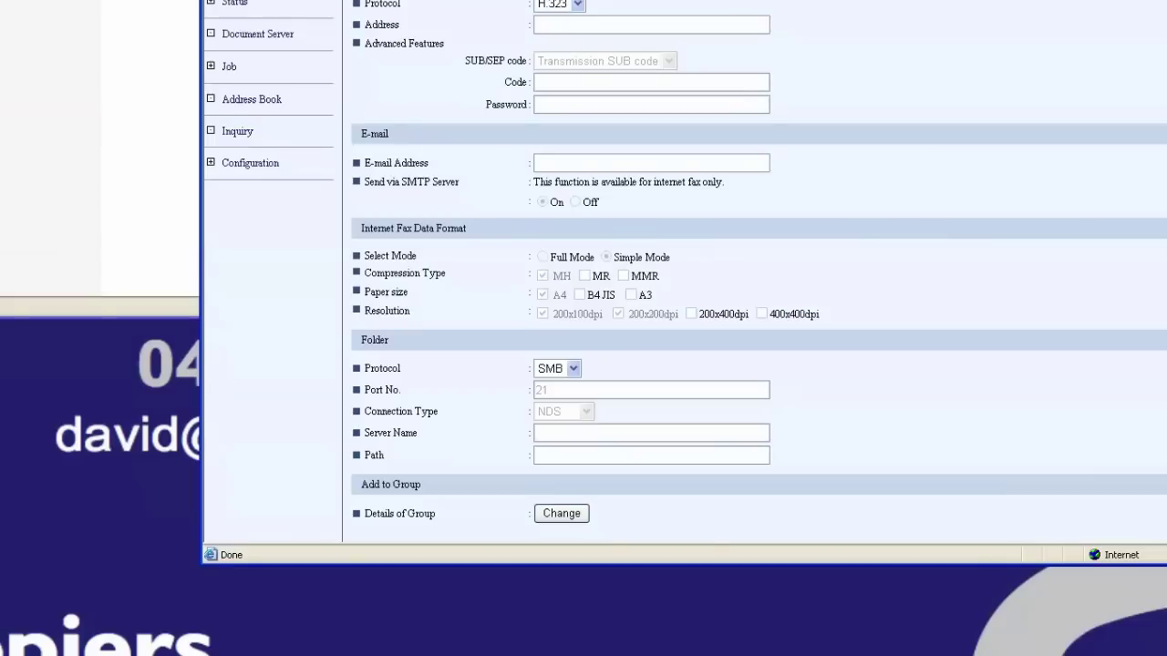
{"action": "left_click", "coordinate": [556, 456]}
{"action": "type", "text": "\\\\Xerox\\scanned docs"}
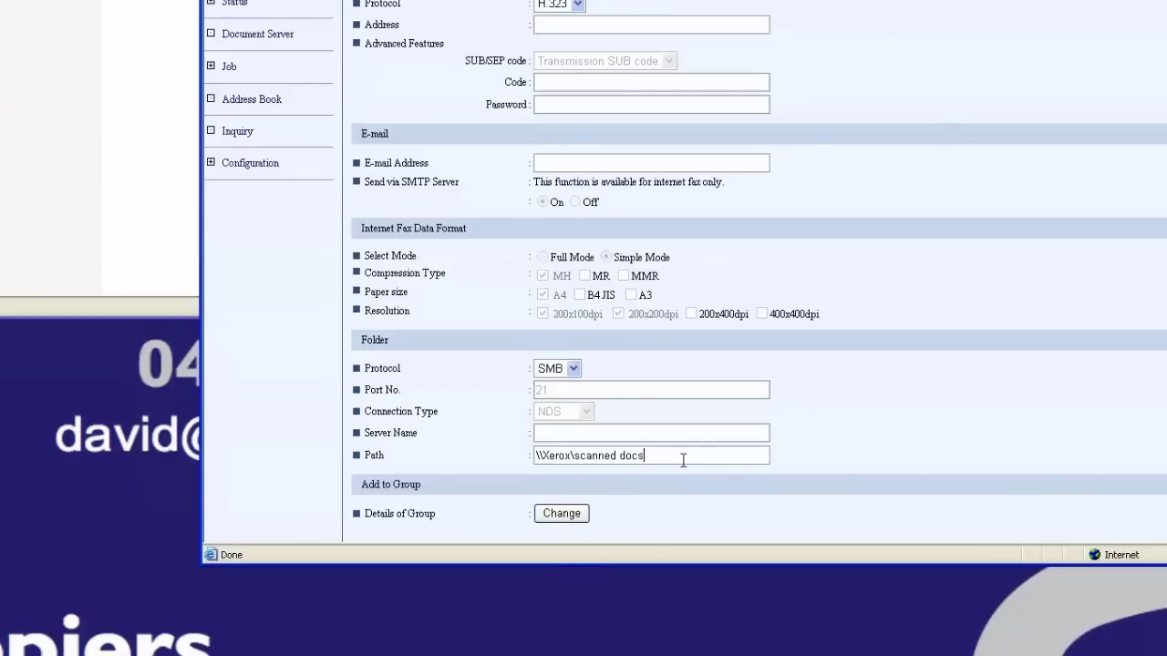
Set folder authentication to Specify Other Auth. Info with login user name xerox
{"action": "scroll", "coordinate": [923, 283], "scroll_direction": "up", "scroll_amount": 10}
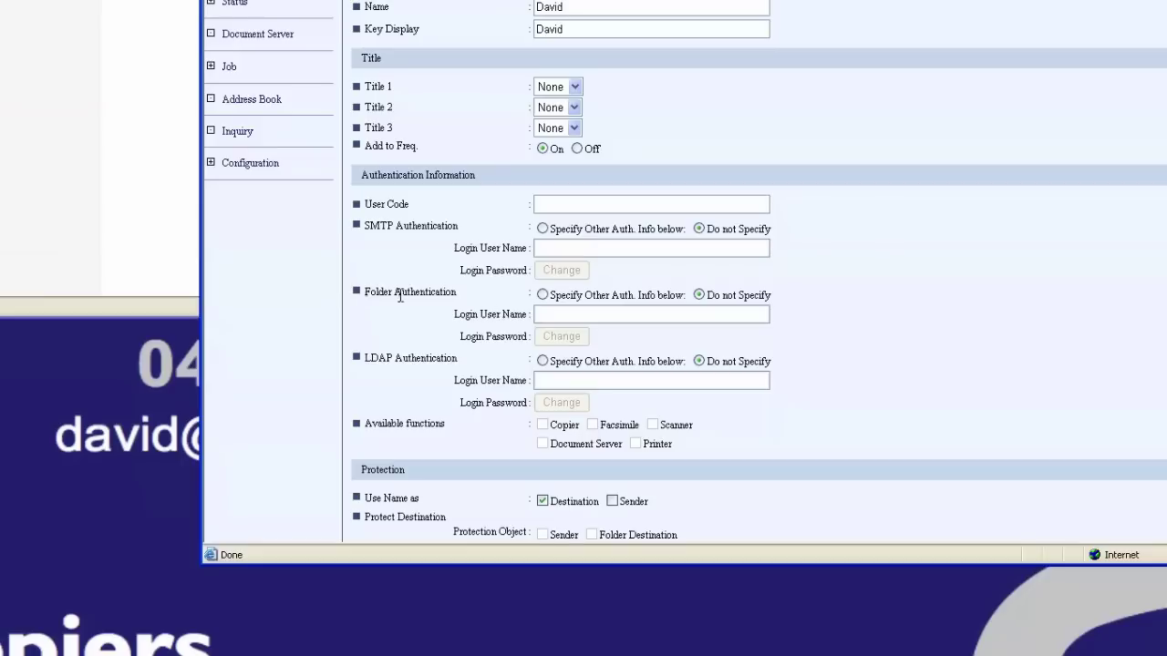
{"action": "left_click", "coordinate": [542, 294]}
{"action": "type", "text": "xerox"}
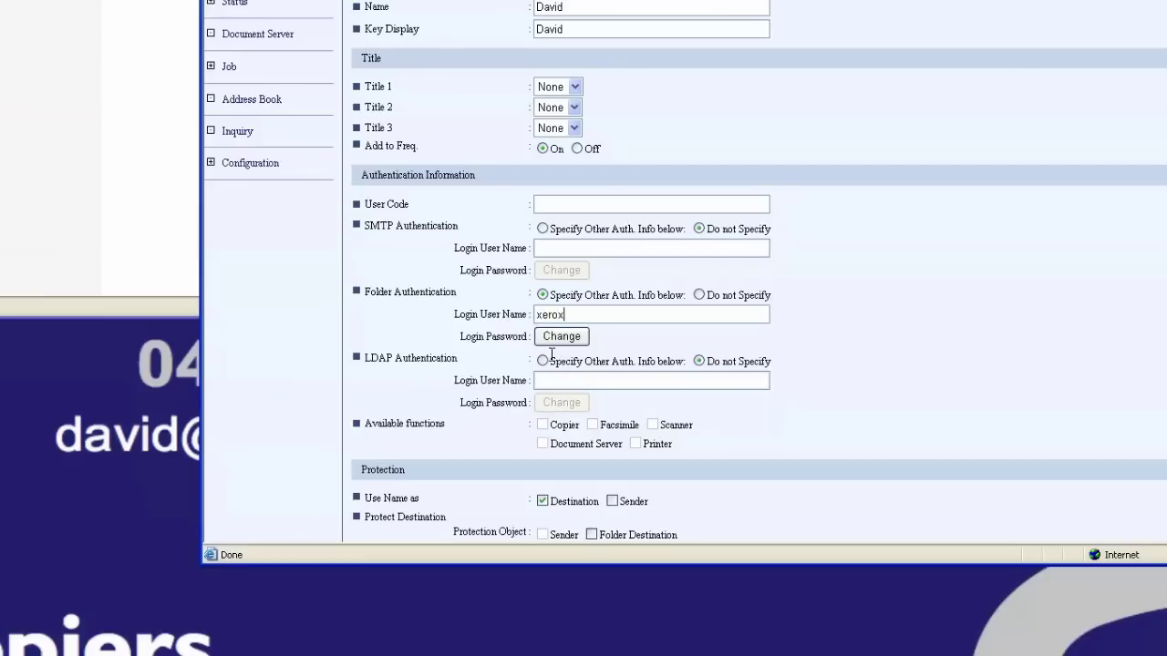
{"action": "left_click", "coordinate": [562, 337]}
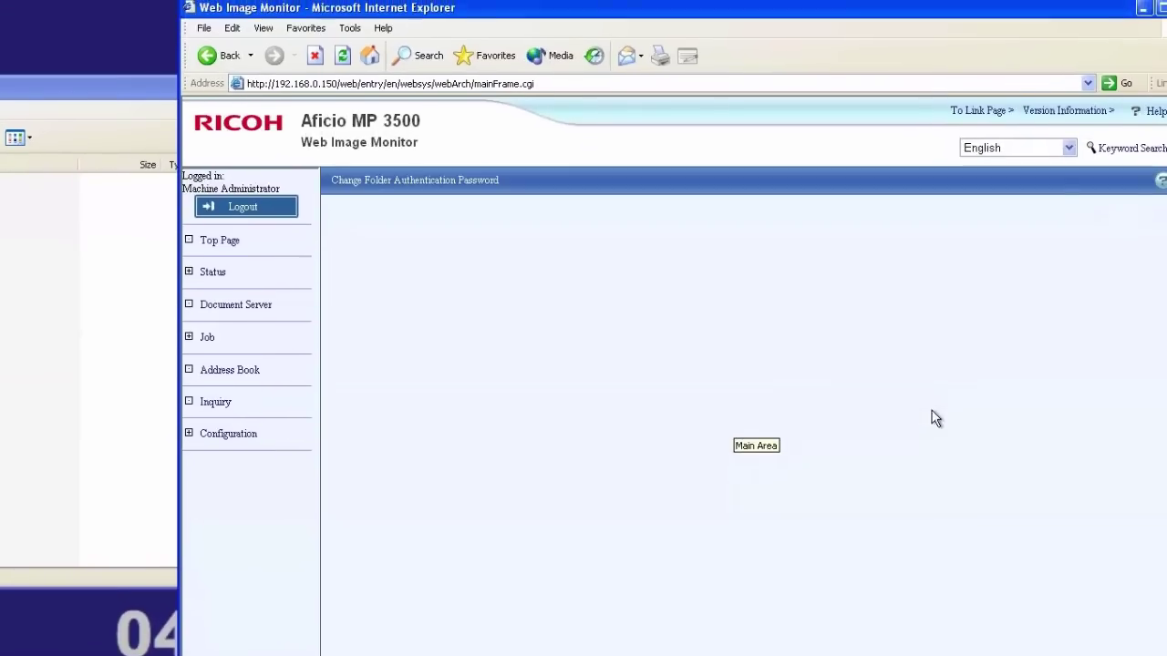
Enter and confirm the folder password, then save David's new address book entry
{"action": "left_click", "coordinate": [614, 282]}
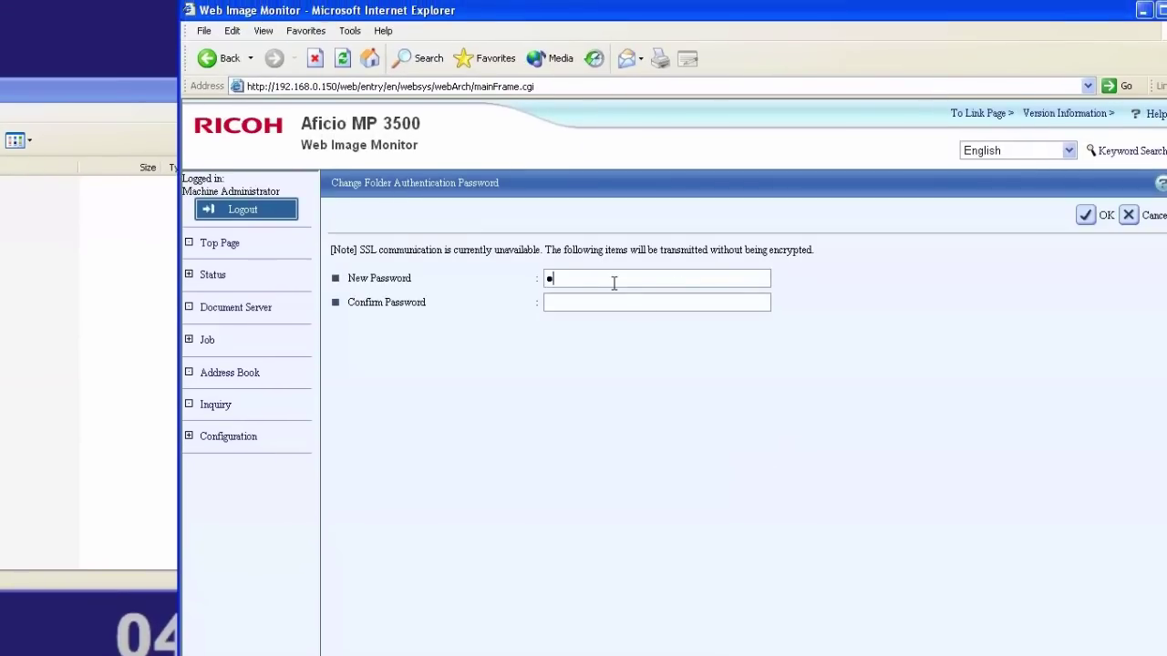
{"action": "key", "text": "Tab"}
{"action": "type", "text": "*****"}
{"action": "left_click", "coordinate": [1085, 216]}
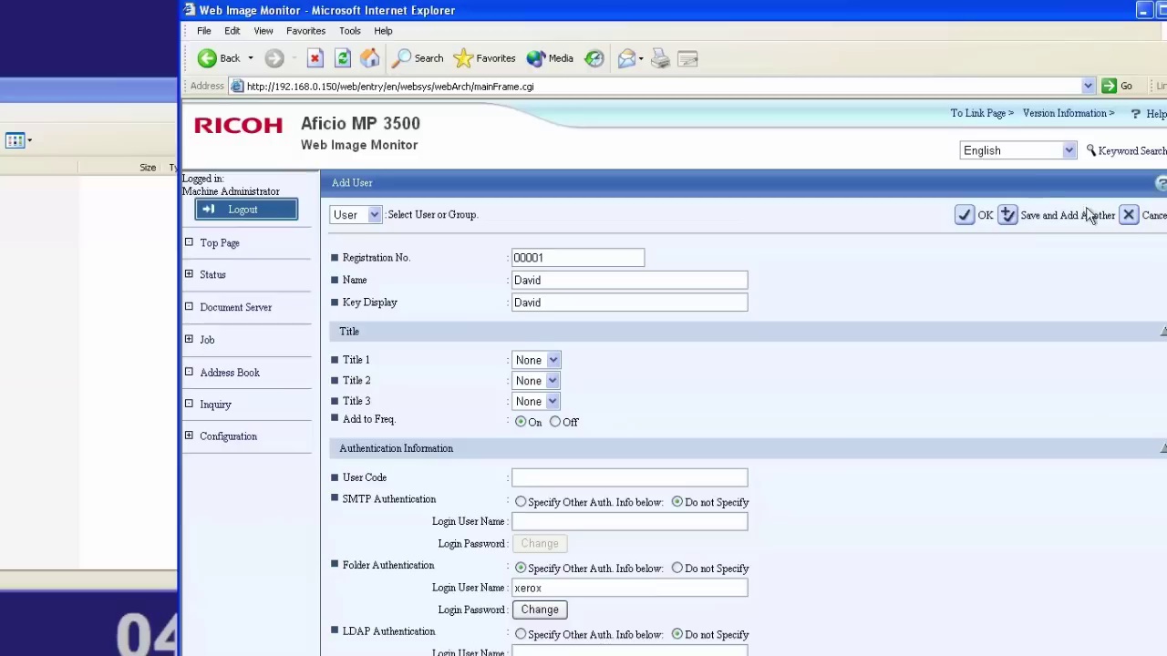
{"action": "left_click", "coordinate": [964, 215]}
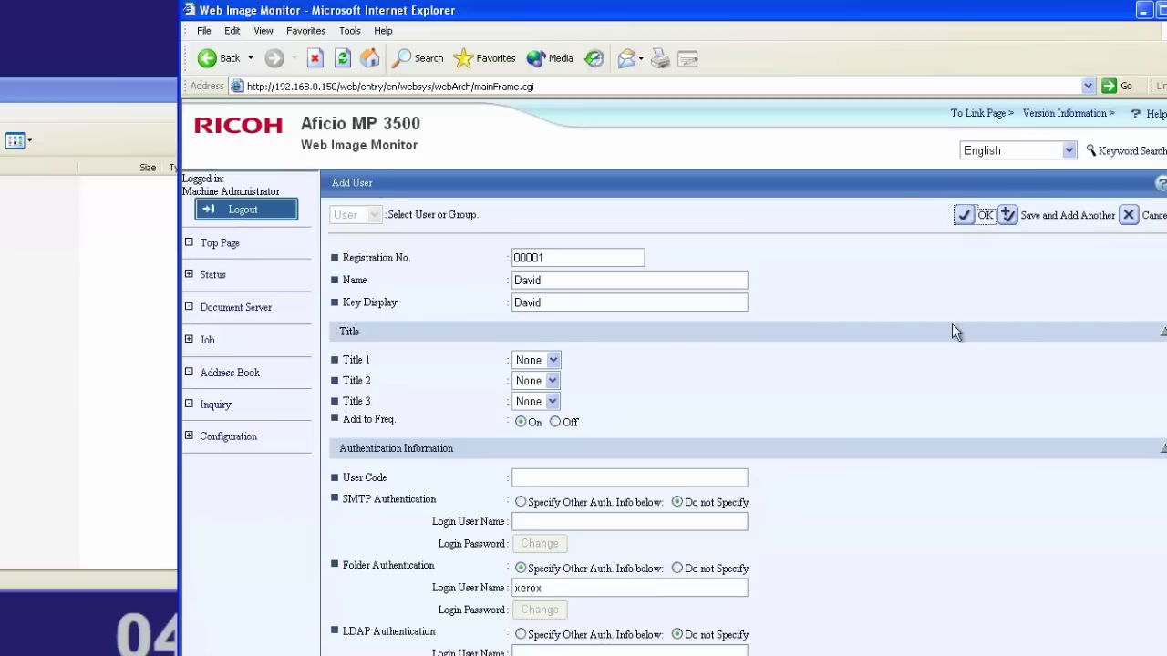